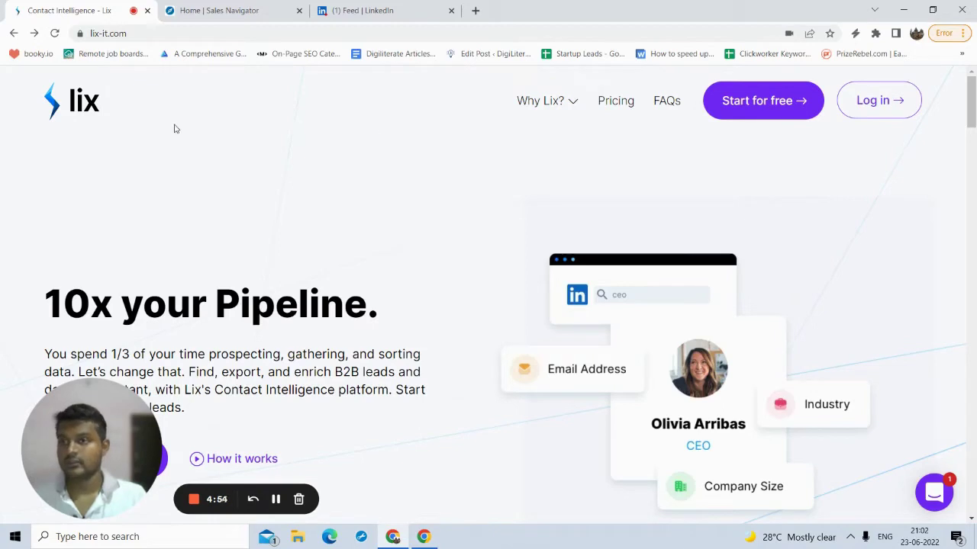
Open the Lix Pricing page and scroll through the annually billed plans
left_click_drag(156, 34, 131, 33)
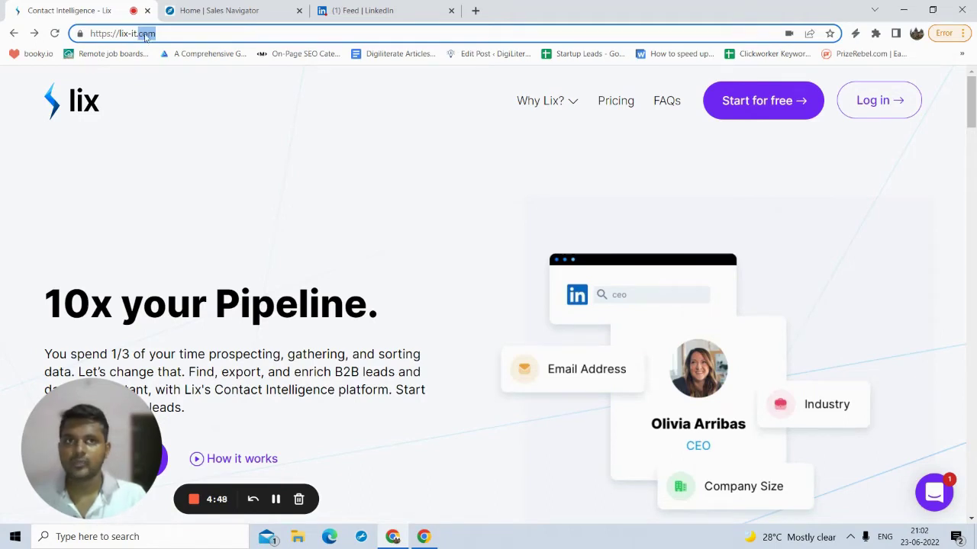
left_click(437, 273)
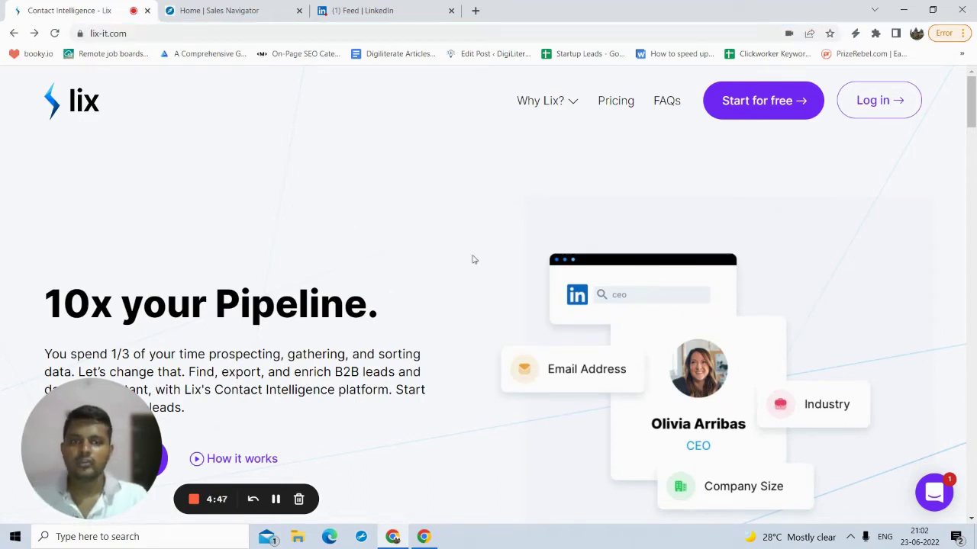
left_click(623, 107)
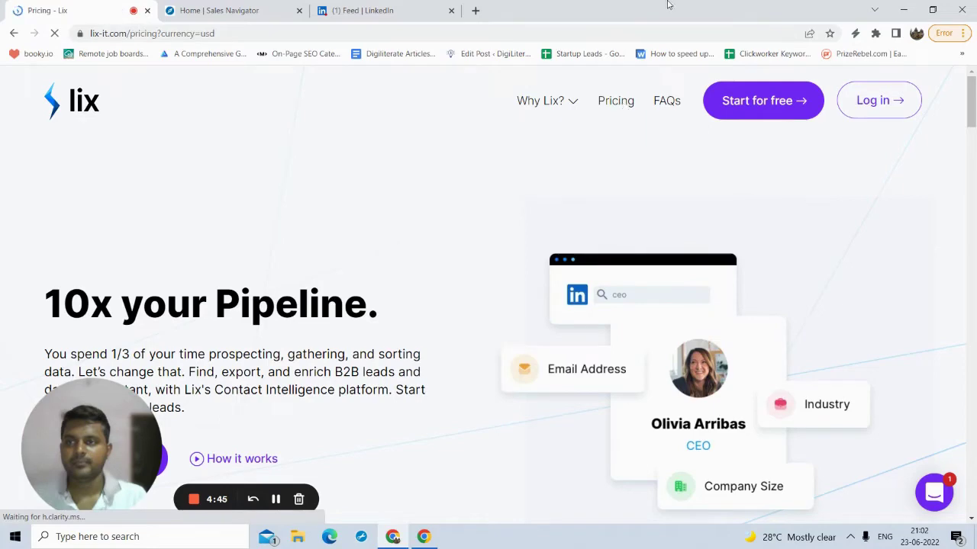
scroll(340, 247, "down", 1)
scroll(339, 247, "down", 3)
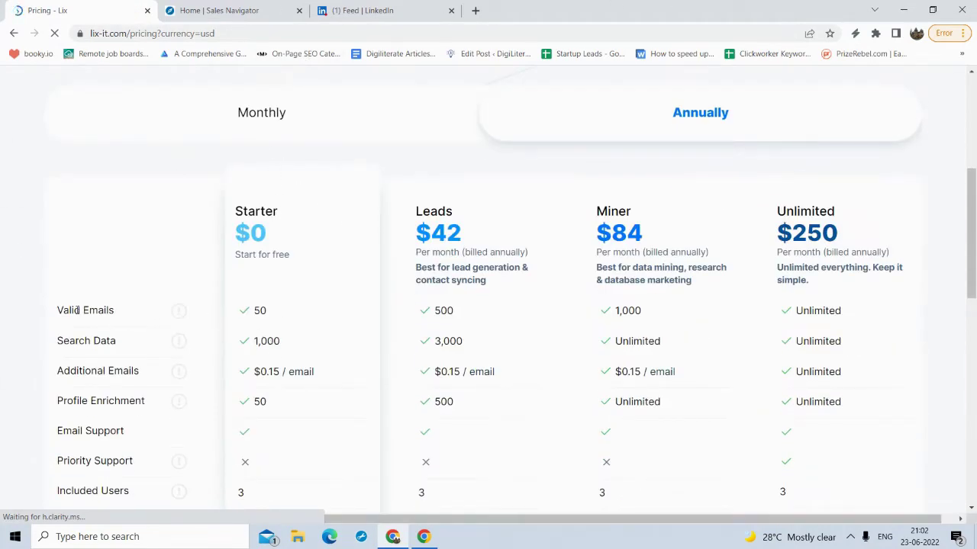
scroll(246, 316, "down", 1)
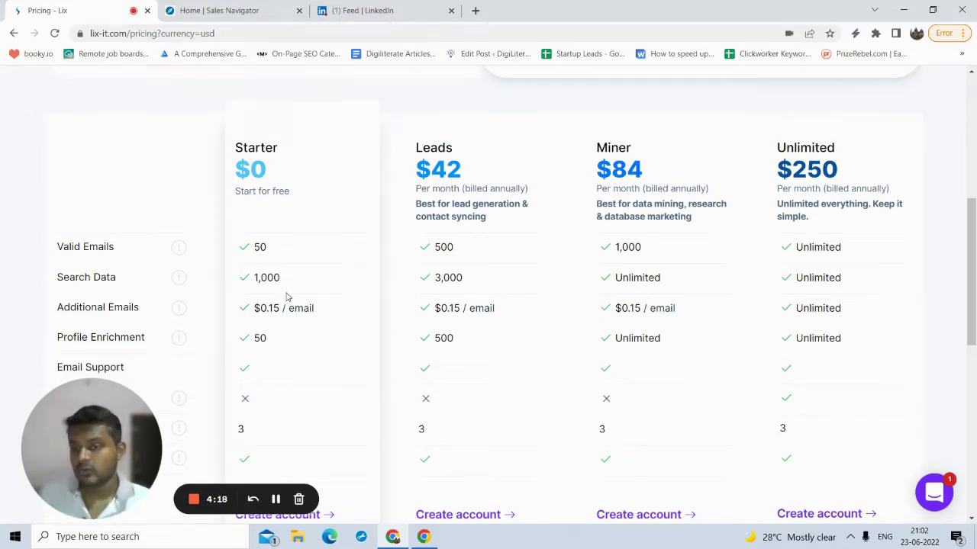
scroll(285, 297, "down", 2)
scroll(278, 311, "up", 1)
Highlight the Starter plan's $0.15 / email price and review the plan table down to Enterprise
triple_click(277, 244)
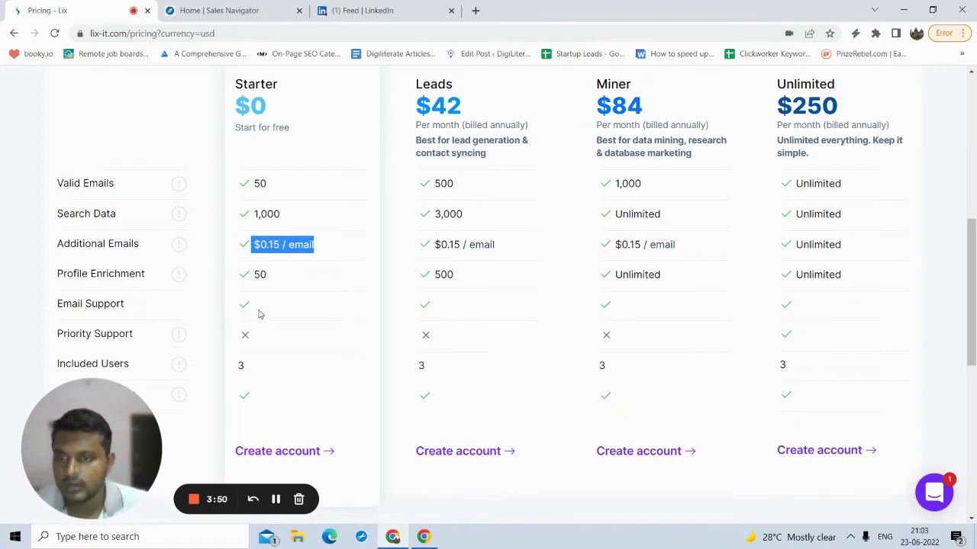
scroll(227, 299, "down", 1)
scroll(236, 296, "up", 3)
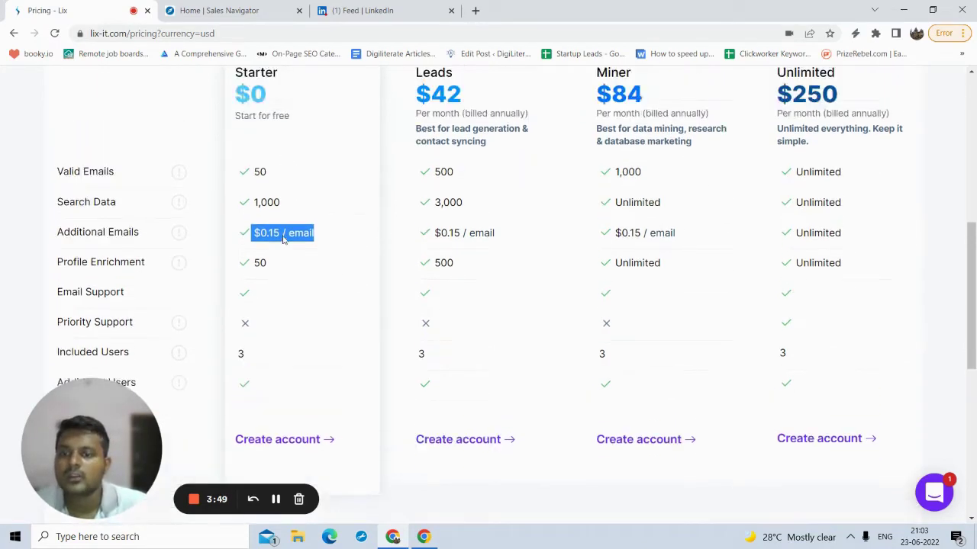
scroll(319, 286, "down", 3)
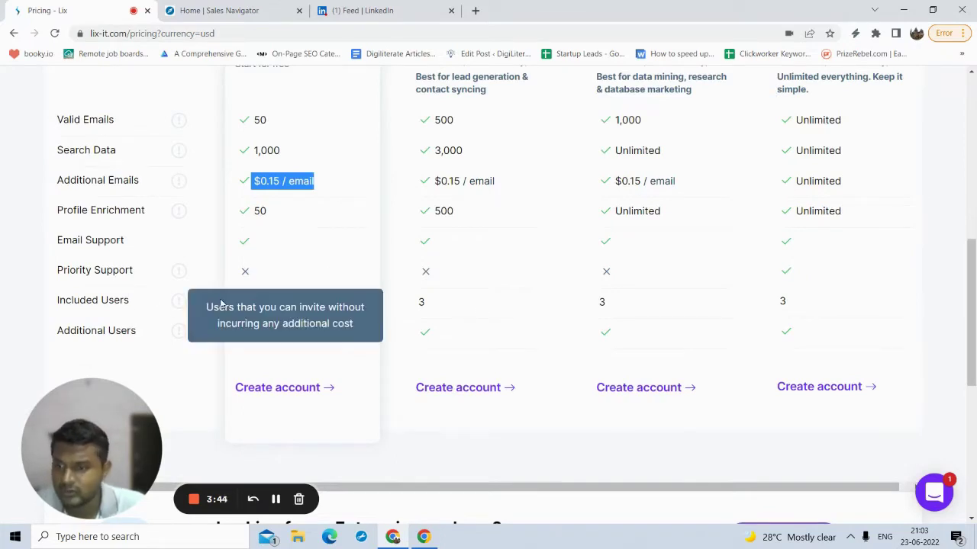
scroll(407, 204, "up", 2)
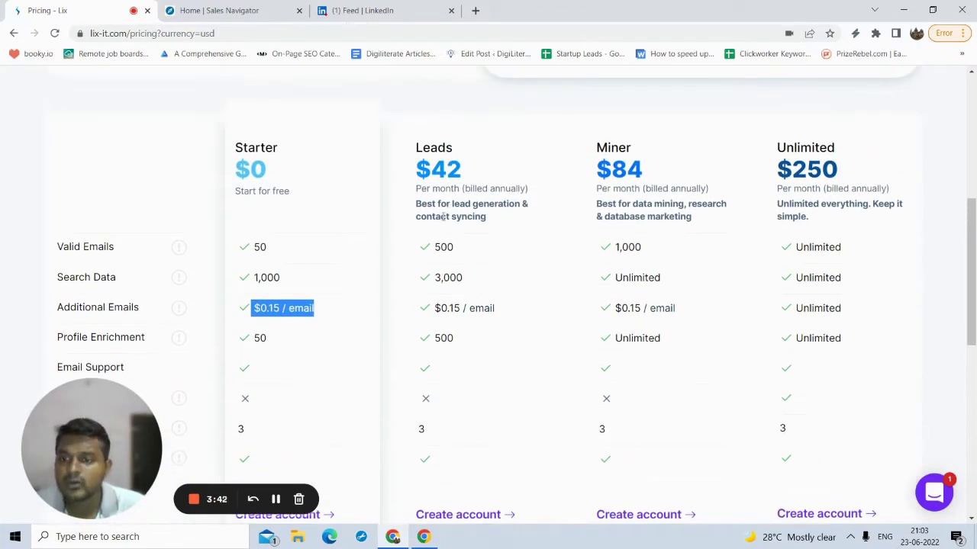
left_click(446, 276)
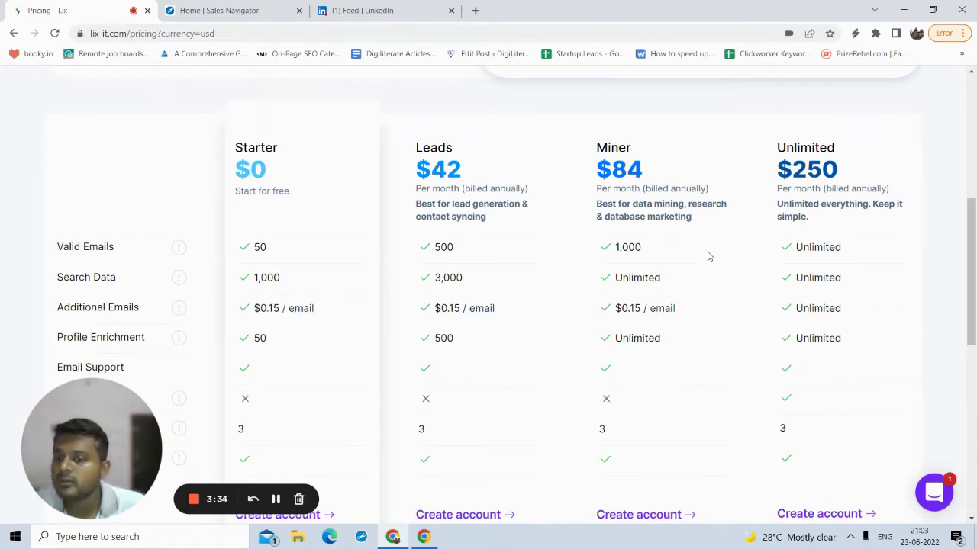
scroll(333, 273, "down", 5)
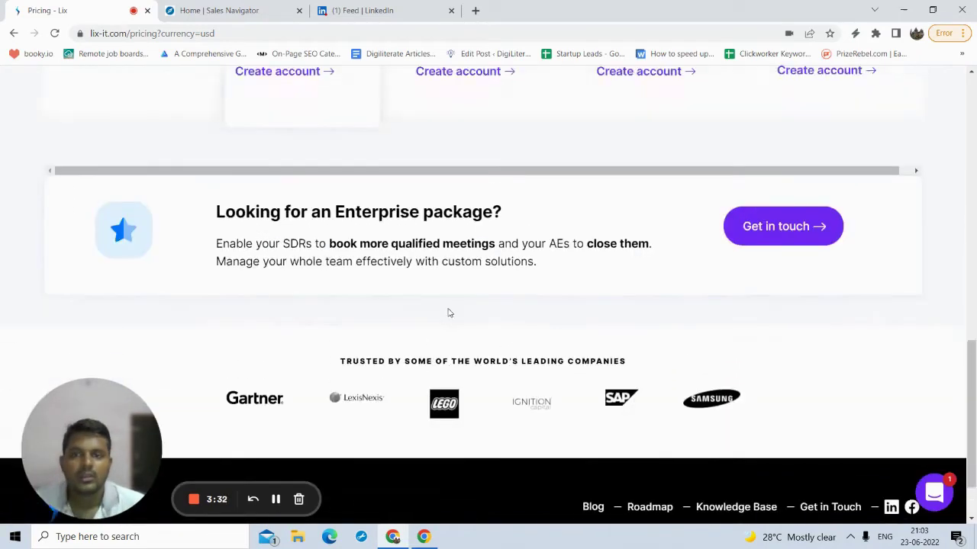
scroll(455, 296, "up", 8)
Log in to Lix with the browser-saved email and password
left_click(868, 106)
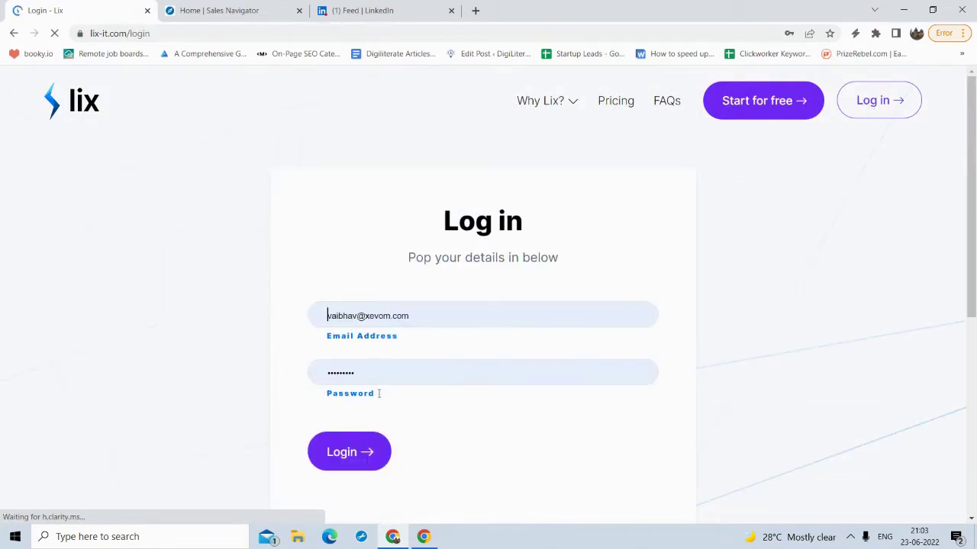
left_click(352, 455)
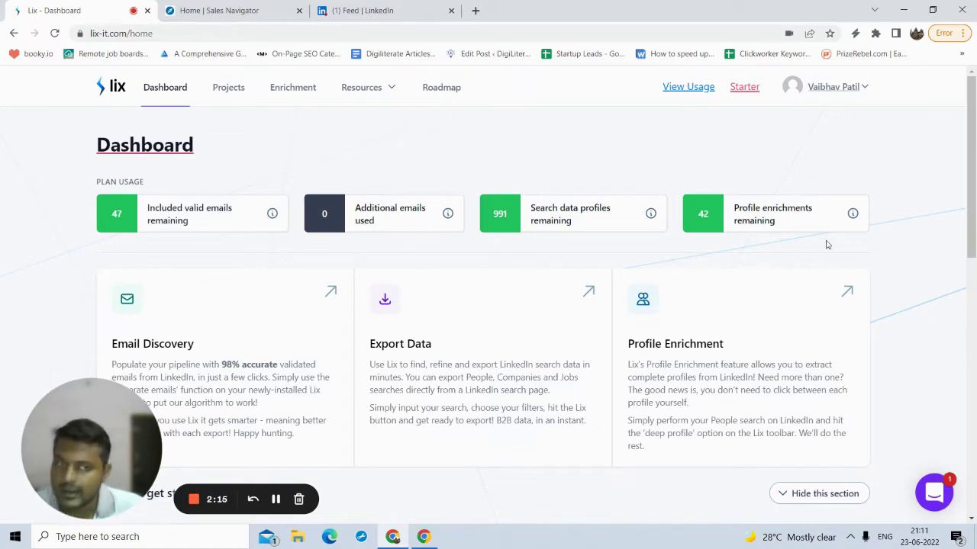
scroll(512, 296, "down", 3)
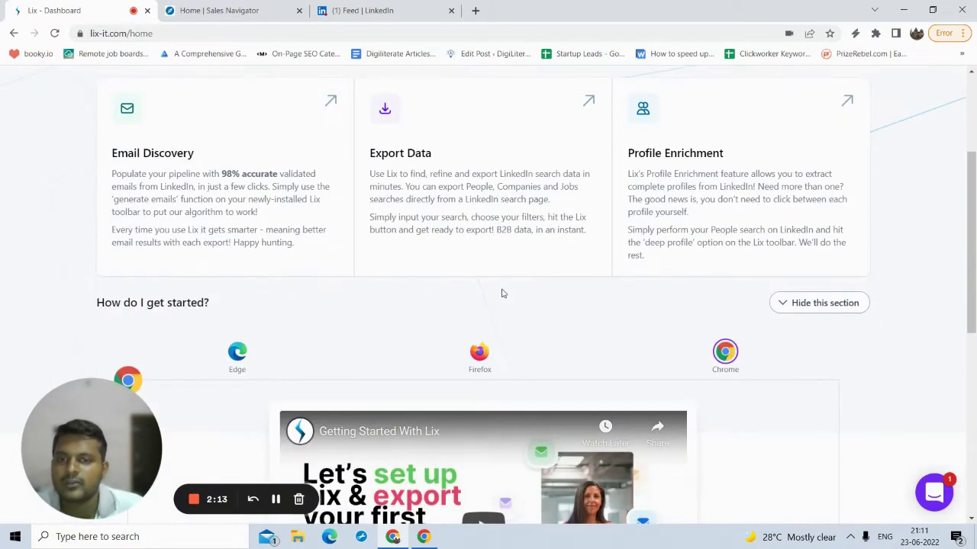
scroll(502, 293, "down", 3)
scroll(349, 266, "up", 1)
scroll(349, 265, "down", 1)
scroll(349, 265, "down", 1)
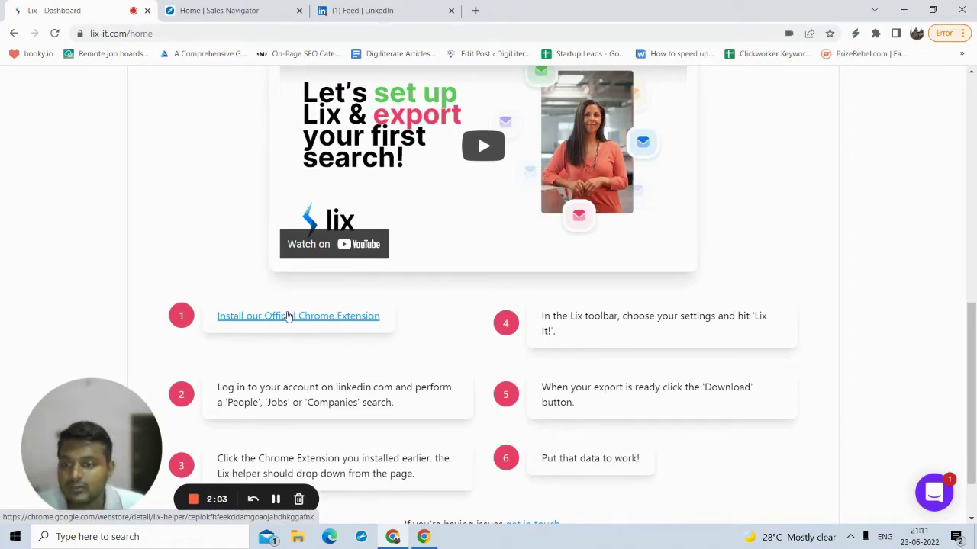
scroll(326, 336, "down", 1)
scroll(325, 329, "up", 3)
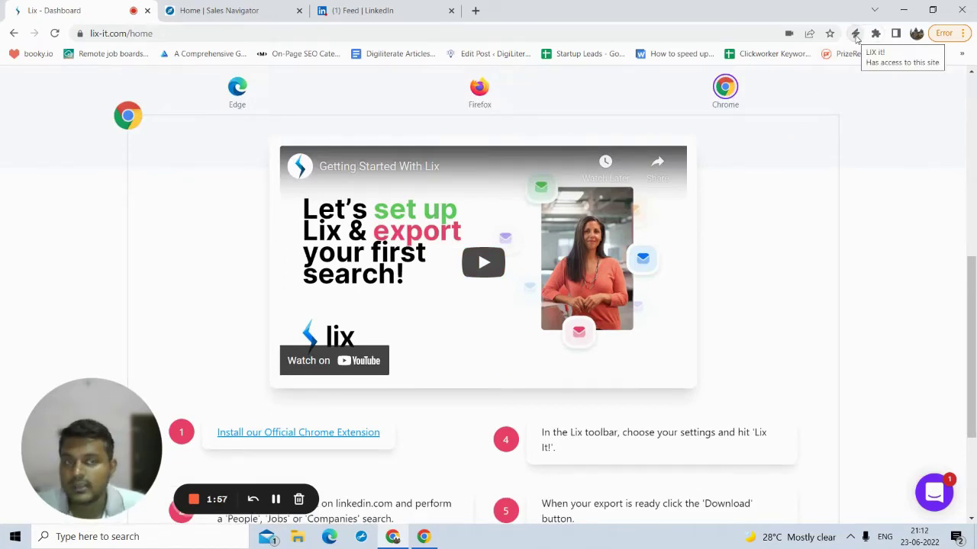
scroll(613, 242, "down", 3)
scroll(450, 297, "up", 10)
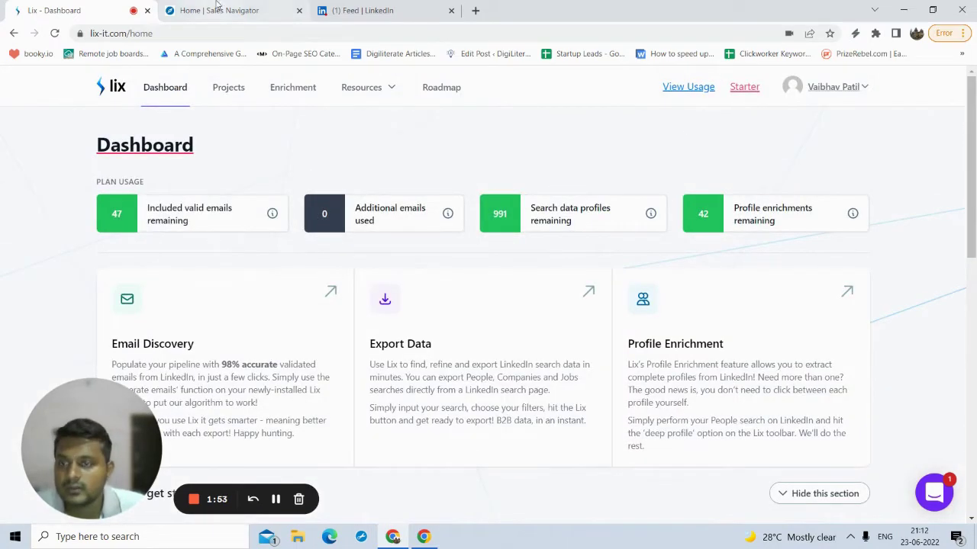
From the LinkedIn feed, search for 'Seo specialist'
left_click(338, 10)
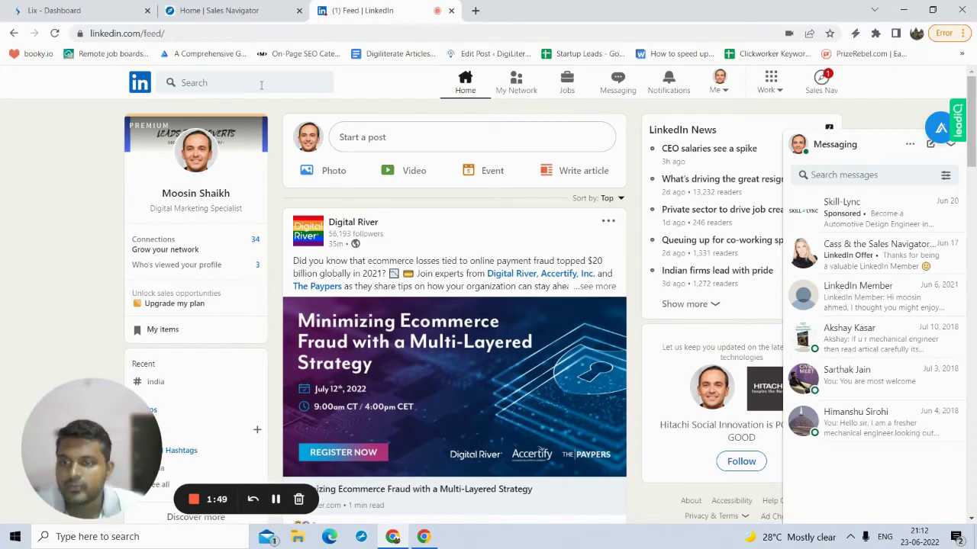
left_click(261, 82)
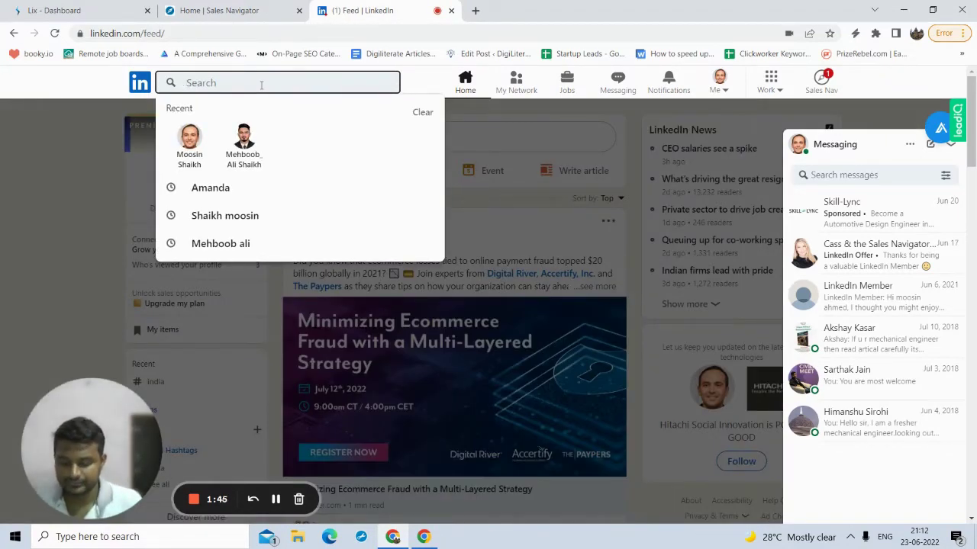
type("Seo specialis")
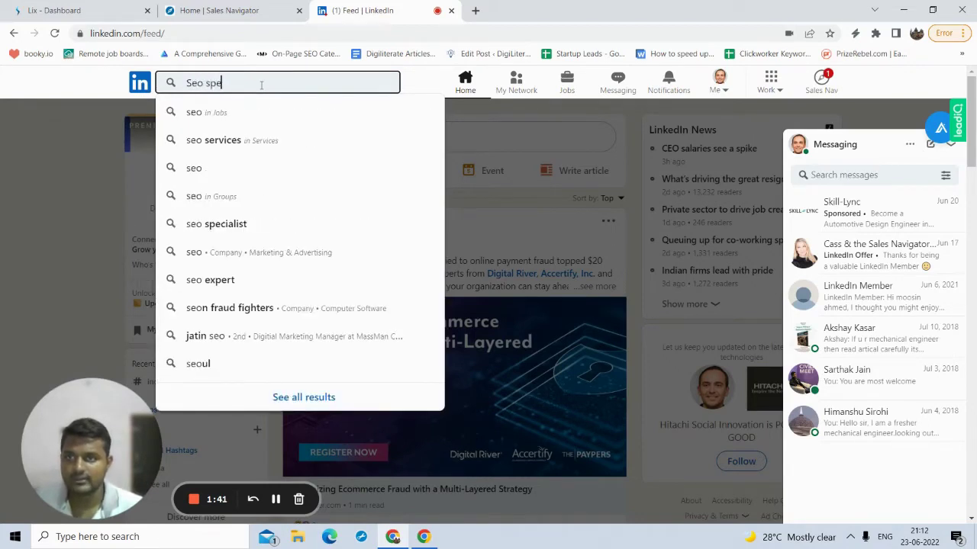
type("t")
key("Return")
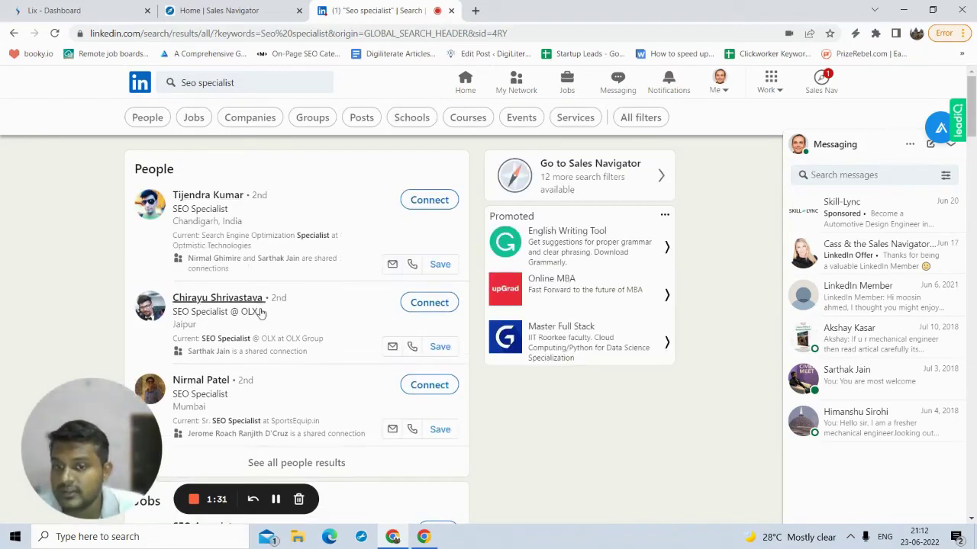
Filter the Seo specialist results to People and browse the roughly 351,000 profiles
scroll(272, 290, "down", 4)
scroll(294, 279, "up", 2)
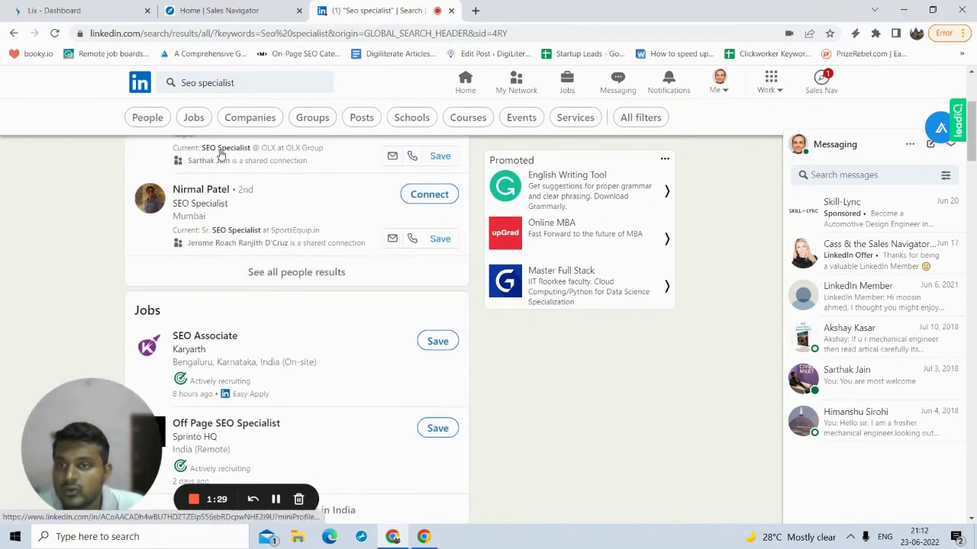
left_click(148, 119)
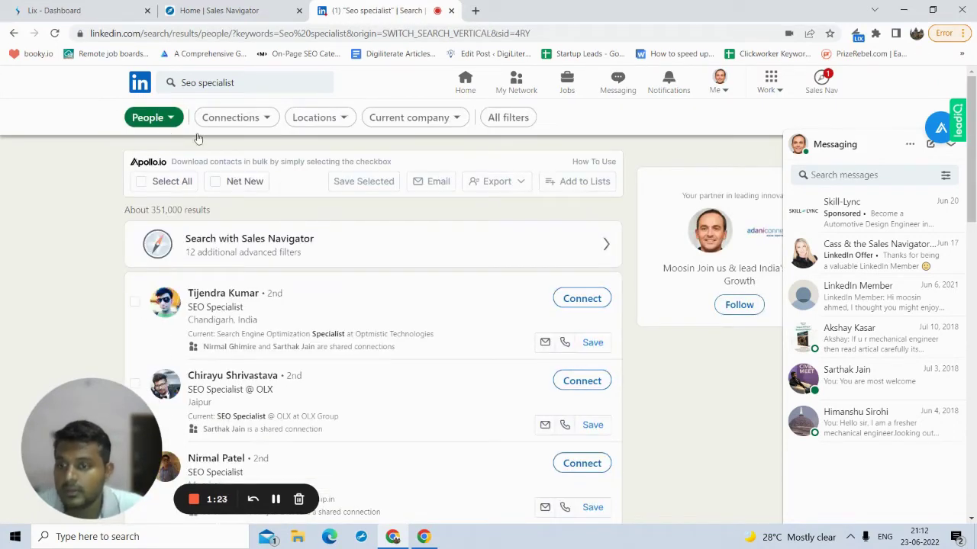
scroll(246, 306, "down", 5)
scroll(246, 305, "down", 6)
scroll(386, 253, "up", 10)
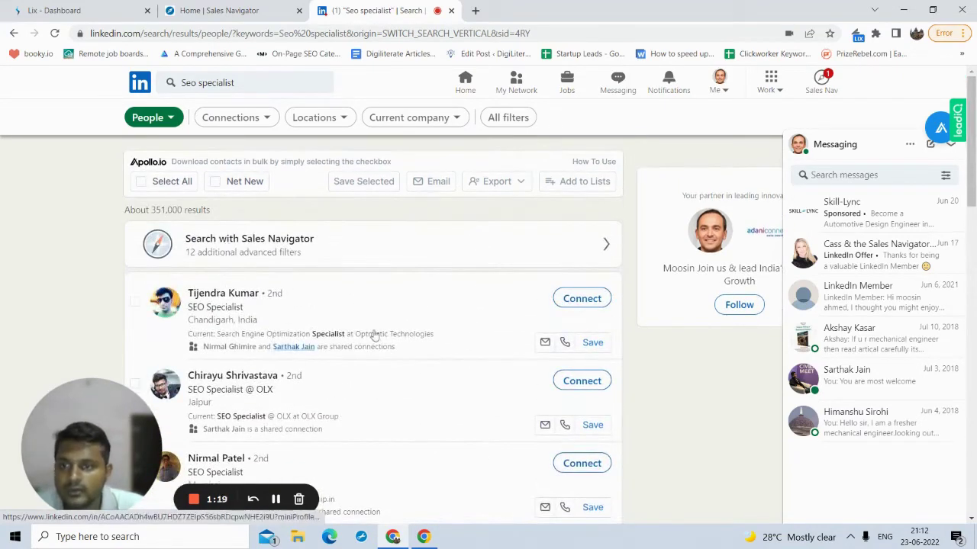
scroll(229, 366, "down", 1)
left_click_drag(93, 442, 76, 442)
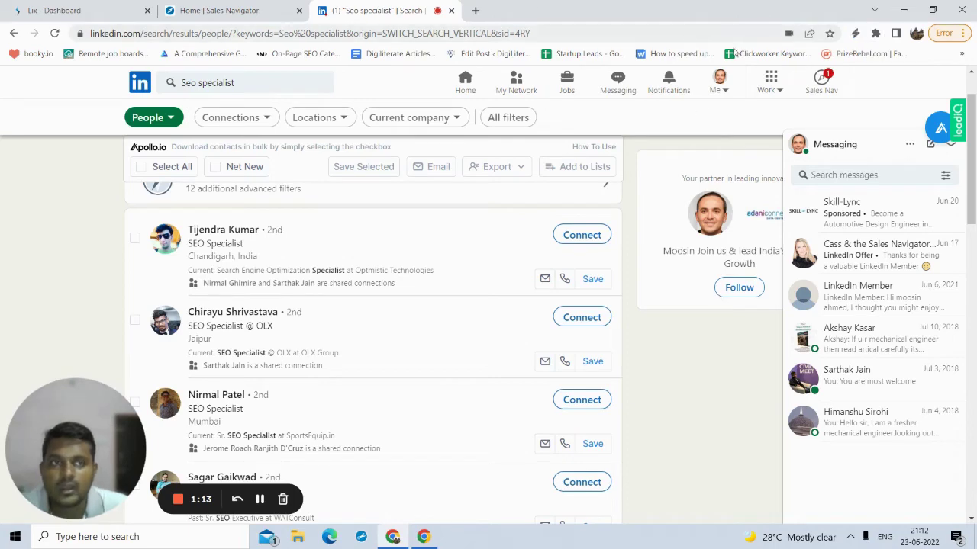
scroll(580, 248, "up", 1)
scroll(568, 246, "down", 1)
scroll(569, 246, "up", 1)
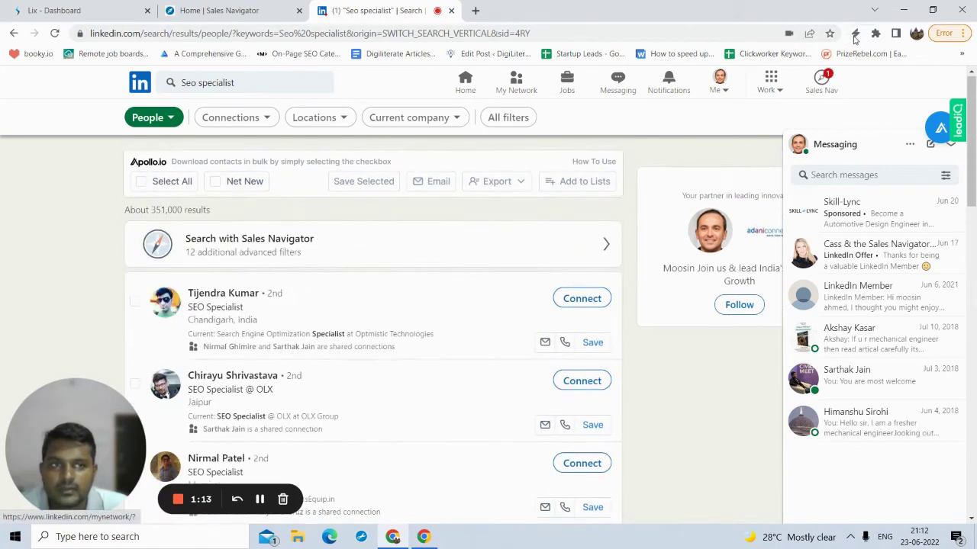
Open the Lix export panel and keep Excel Spreadsheet as the export format
left_click(855, 33)
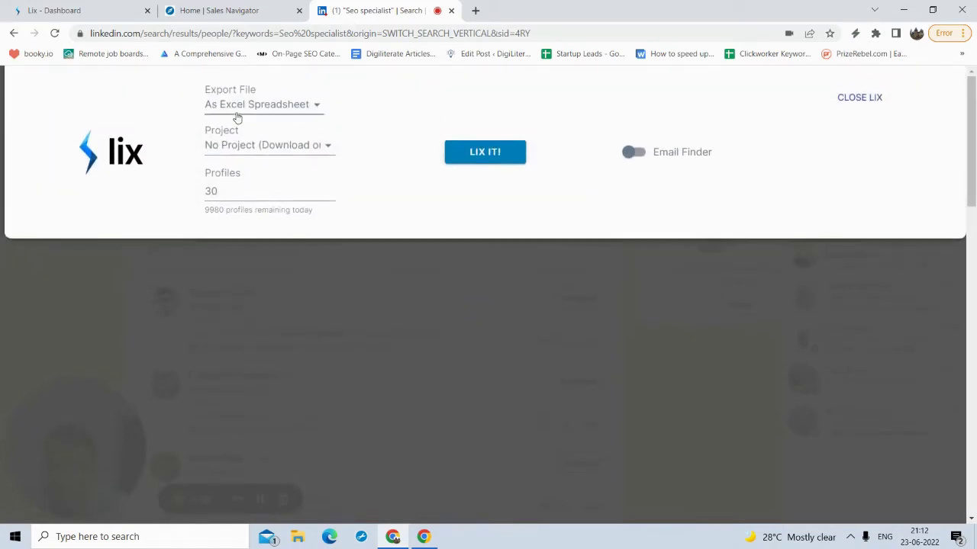
left_click(235, 110)
left_click(246, 120)
left_click(240, 112)
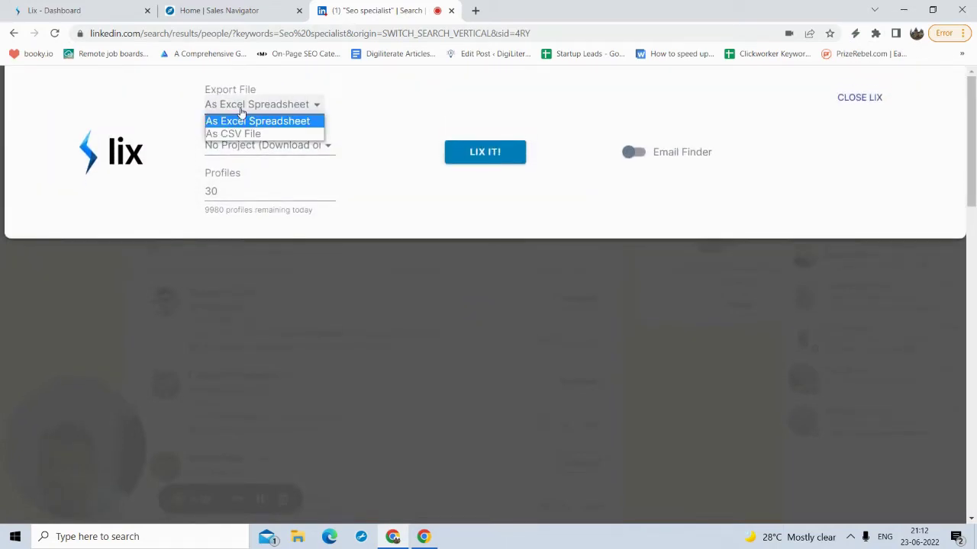
left_click(240, 112)
left_click(238, 109)
left_click(257, 109)
Set the export's project to Create New Project
left_click(268, 152)
left_click(267, 151)
left_click(267, 151)
left_click(267, 151)
left_click(266, 151)
left_click(266, 150)
left_click(267, 151)
left_click(268, 149)
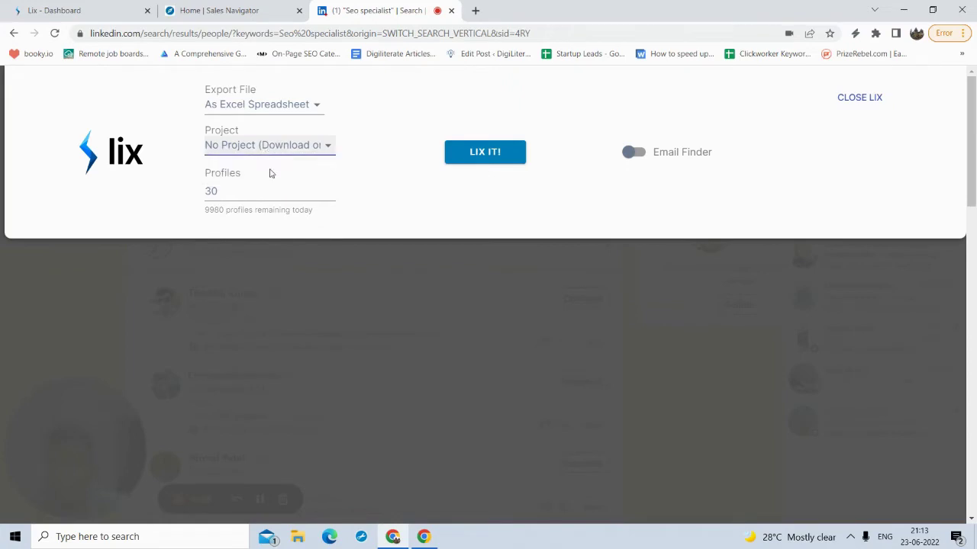
left_click(265, 152)
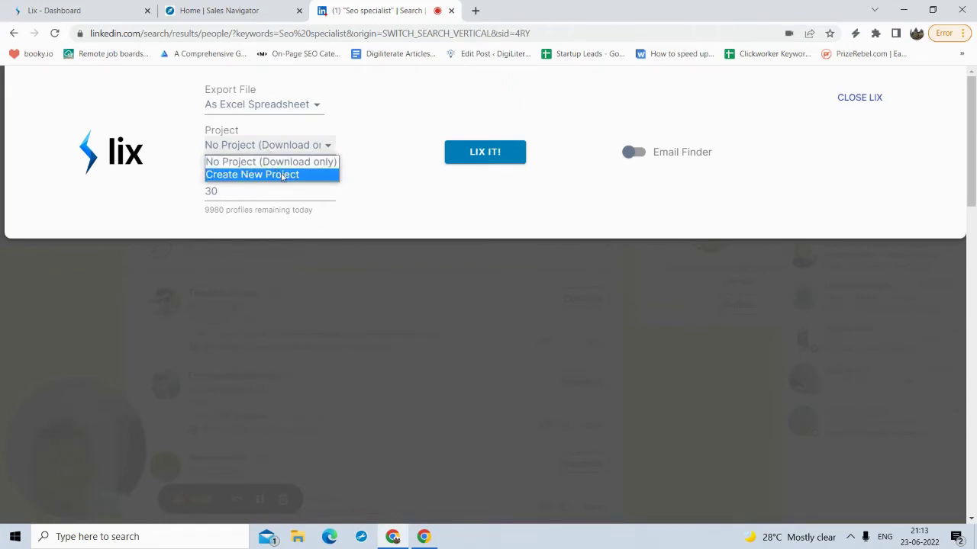
left_click(277, 161)
left_click(260, 149)
left_click(269, 179)
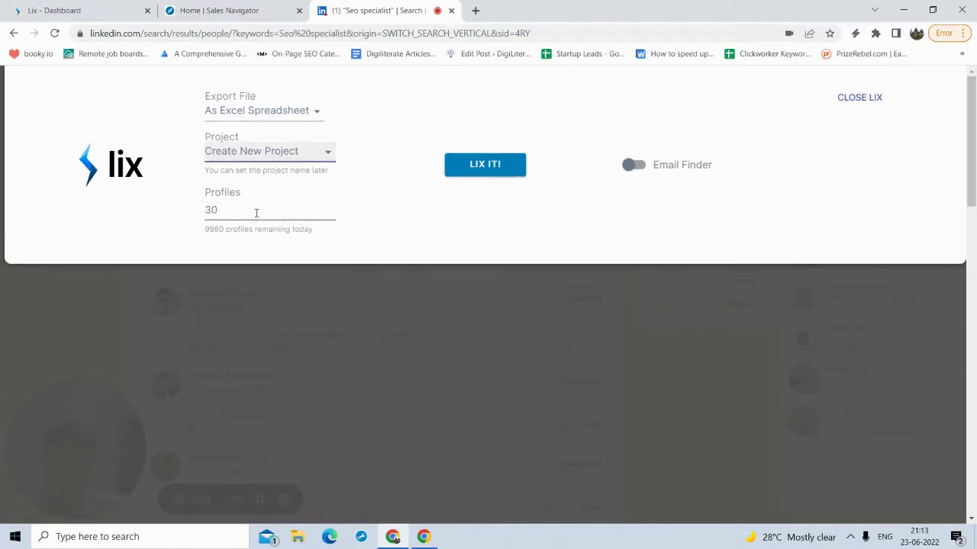
left_click(303, 153)
left_click(299, 156)
Change the Profiles count from 30 to 10, noting the 9980 profiles remaining today
left_click(234, 218)
double_click(234, 218)
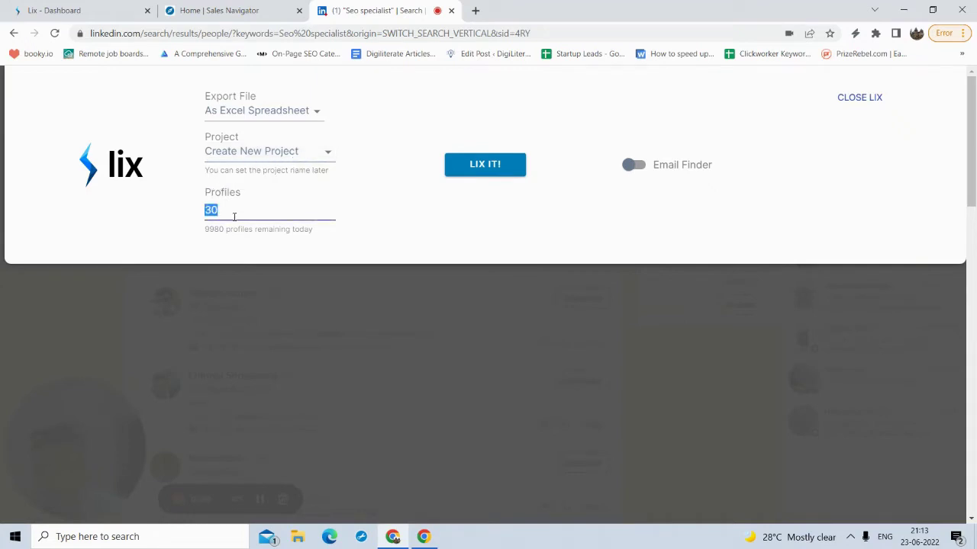
type("10")
double_click(210, 230)
left_click(421, 238)
Turn on Email Finder and start collecting the 10 profiles
left_click(628, 168)
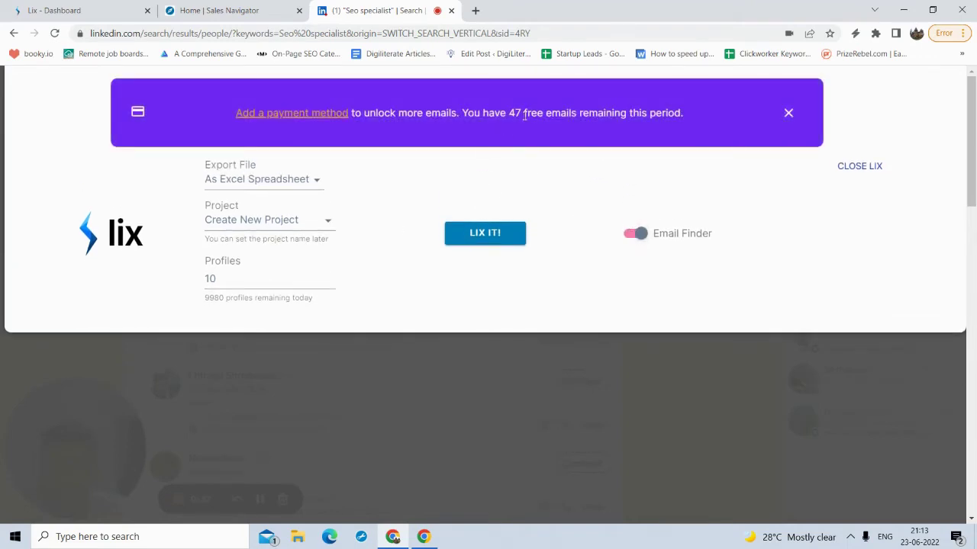
left_click(637, 235)
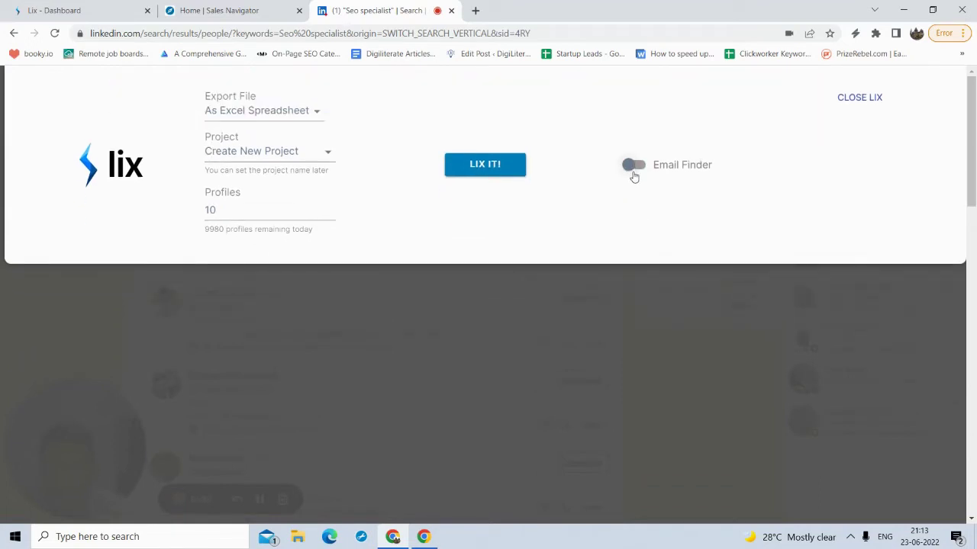
left_click(630, 166)
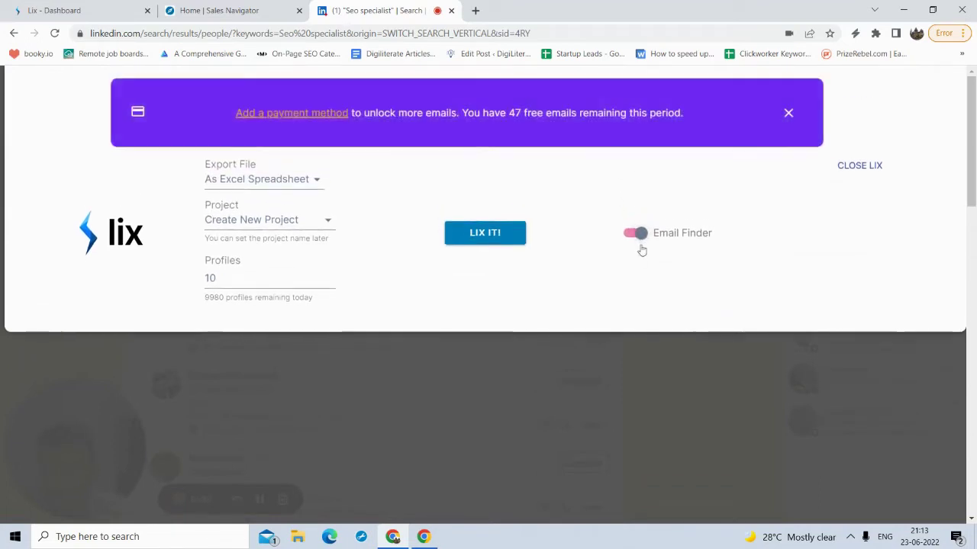
left_click(502, 244)
Run the 10-profile collection, dismiss the payment banner, and open the export in Excel
left_click(488, 244)
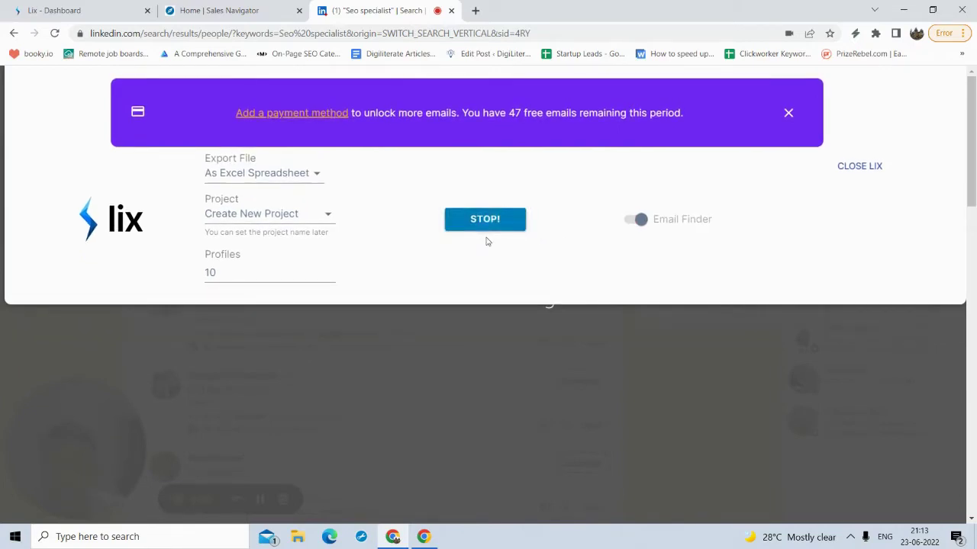
left_click(788, 113)
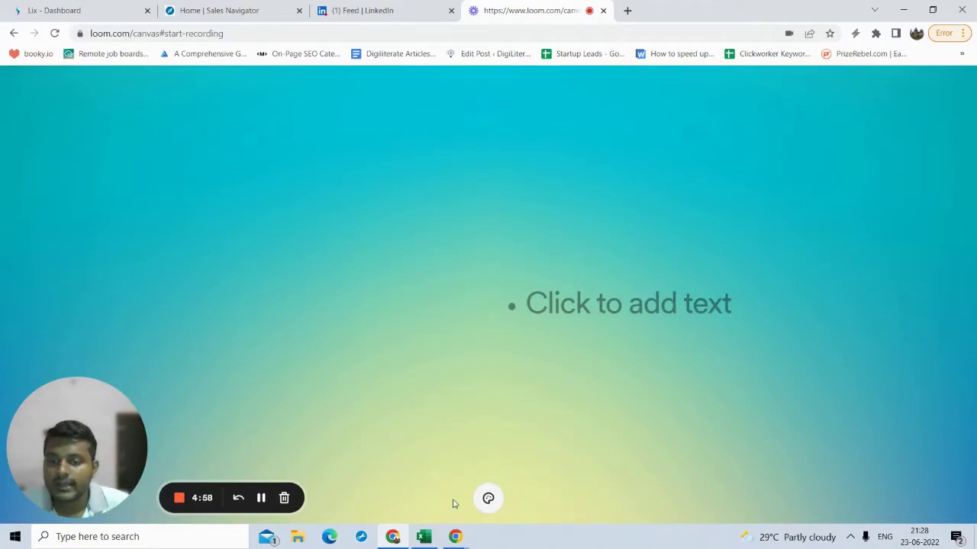
left_click(424, 537)
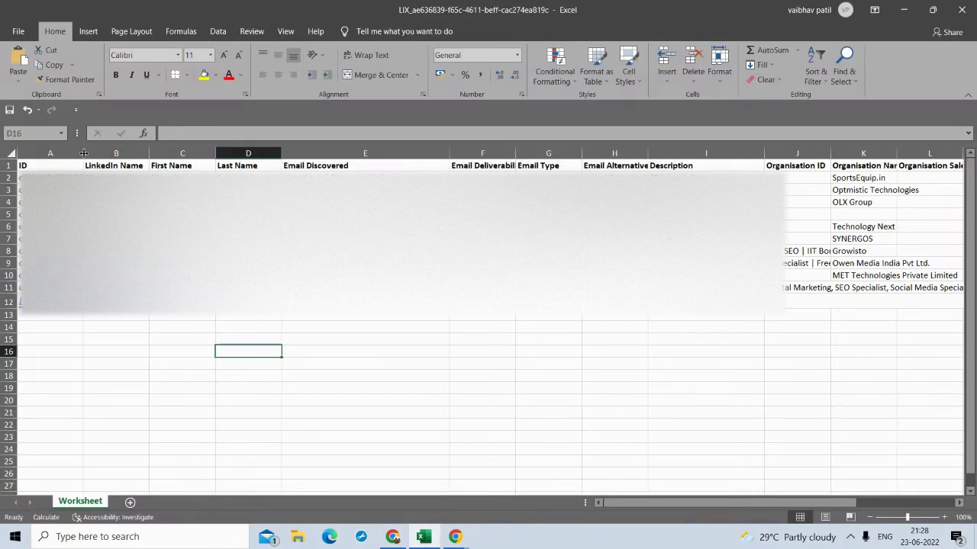
Widen column A, Organisation Name column K and Current Role(s) column N
left_click_drag(84, 153, 88, 153)
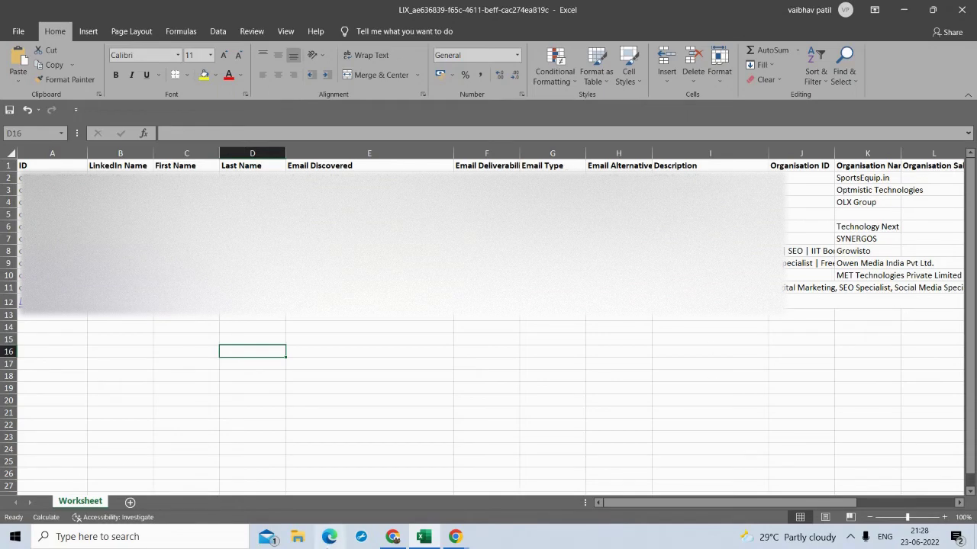
left_click_drag(621, 507, 738, 508)
left_click_drag(465, 157, 545, 147)
left_click_drag(743, 151, 794, 149)
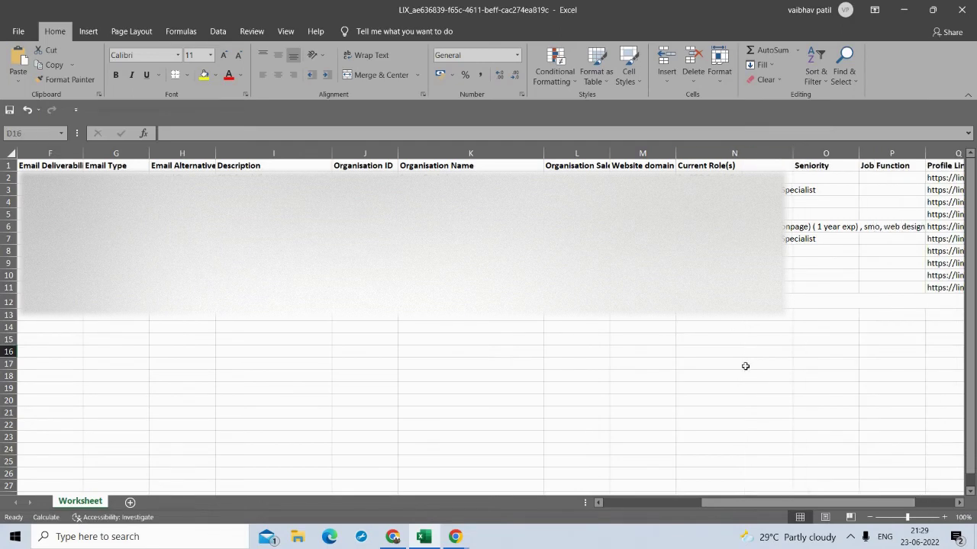
left_click_drag(726, 506, 809, 504)
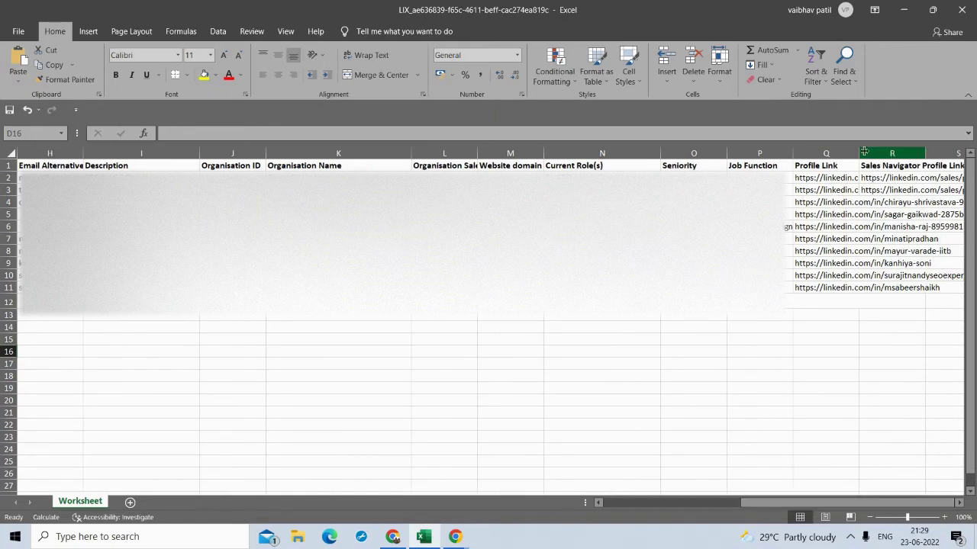
Check the full profile link in cell Q2, then minimize Excel back to the browser
double_click(801, 178)
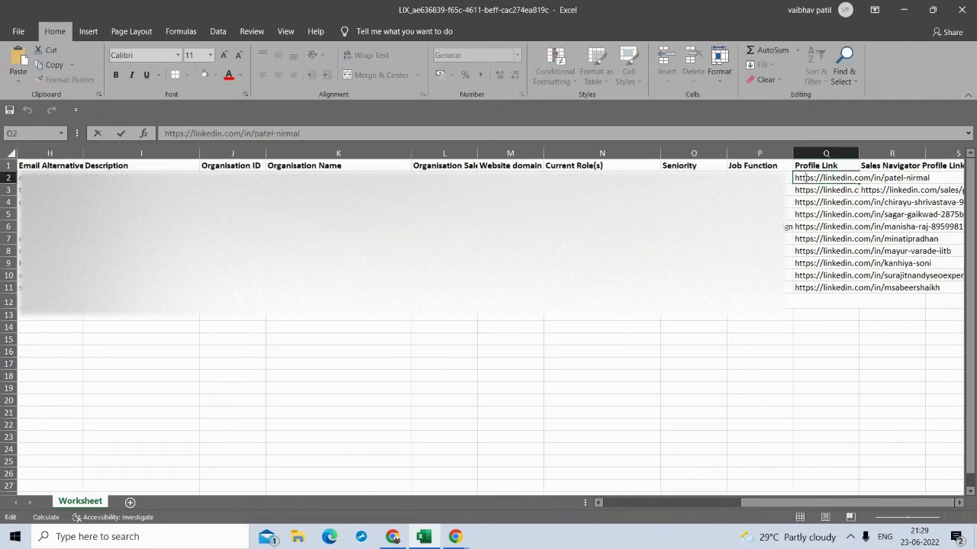
left_click(701, 401)
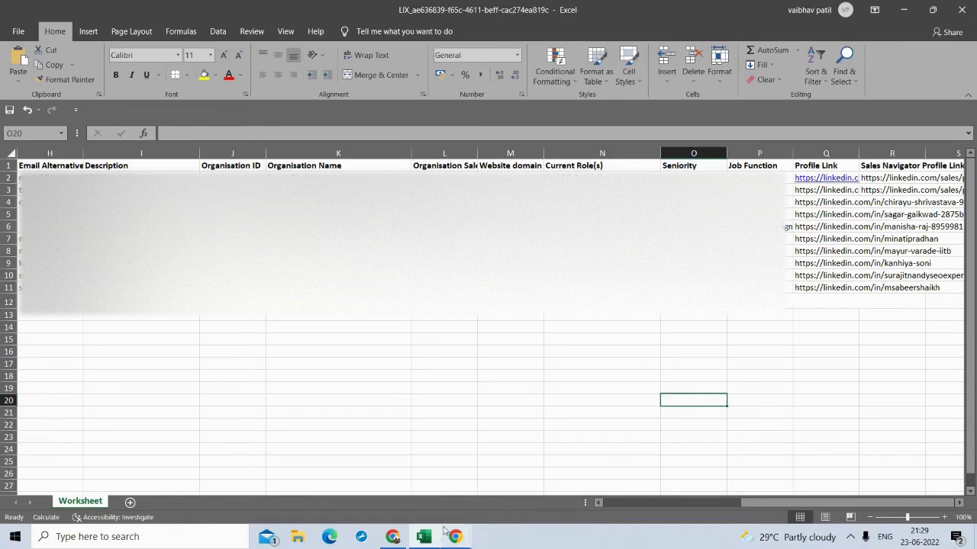
left_click_drag(794, 504, 656, 503)
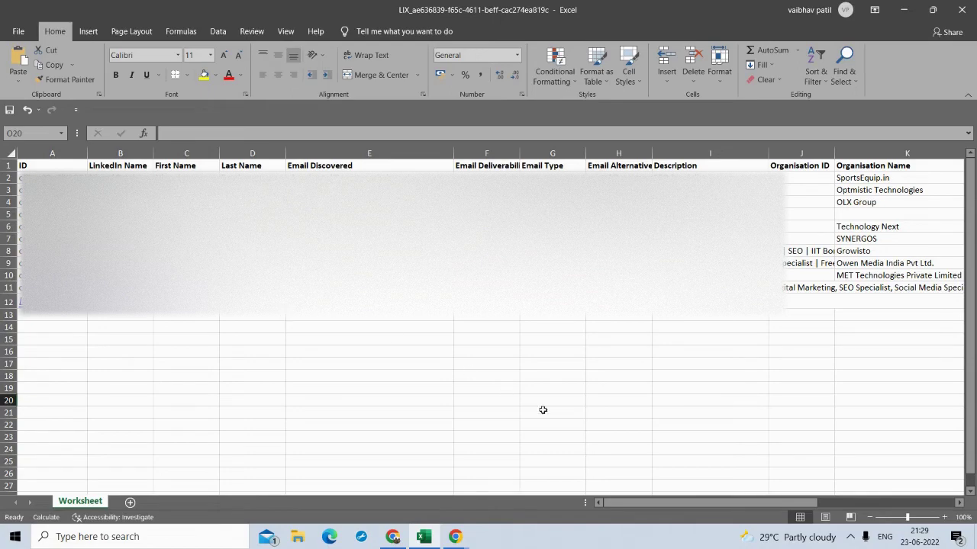
left_click_drag(639, 502, 754, 505)
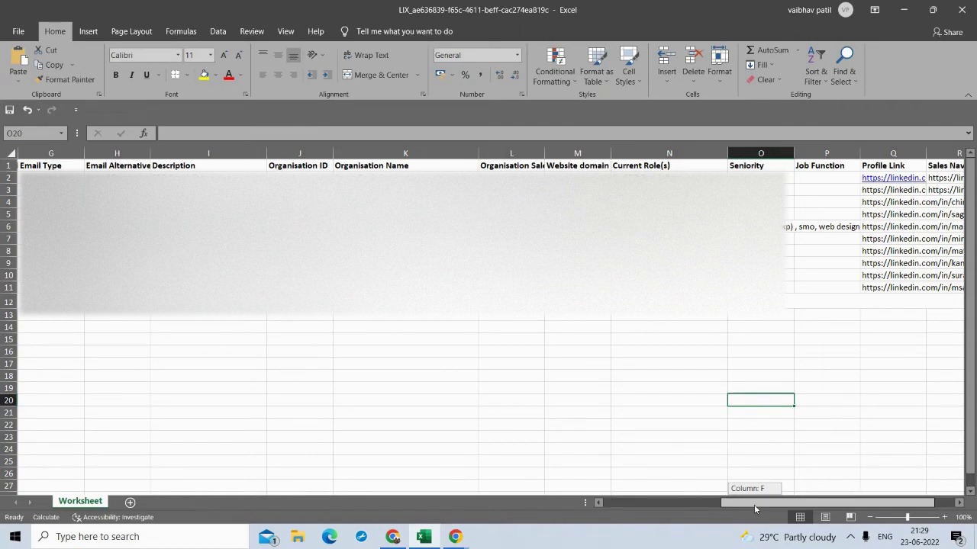
left_click_drag(755, 507, 612, 511)
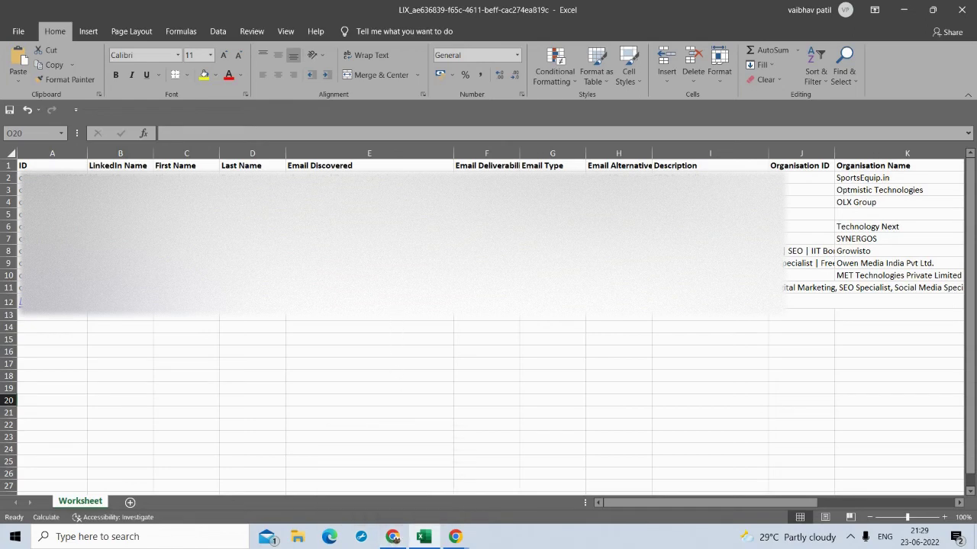
left_click(422, 537)
On the LinkedIn feed, rerun the recent 'Seo specialist' search
left_click(306, 10)
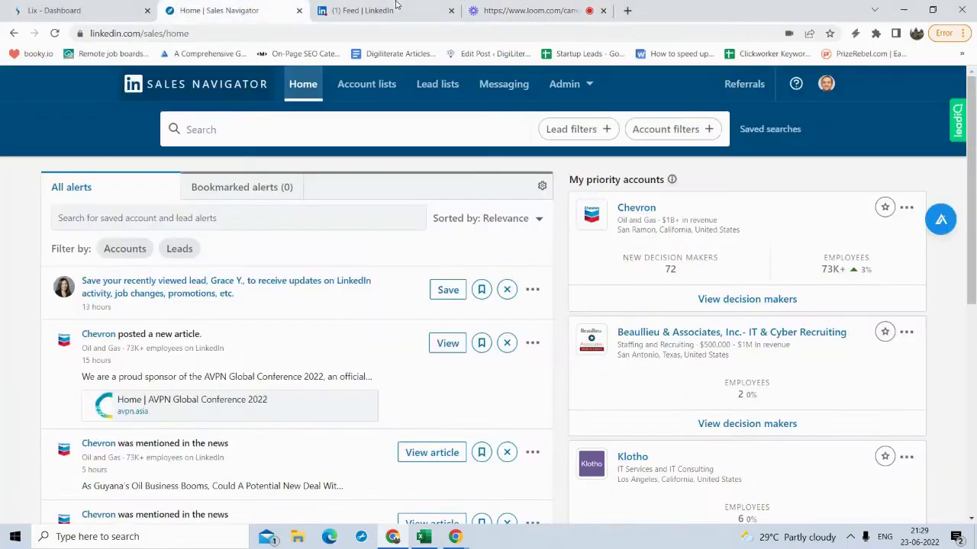
left_click(359, 10)
left_click(261, 83)
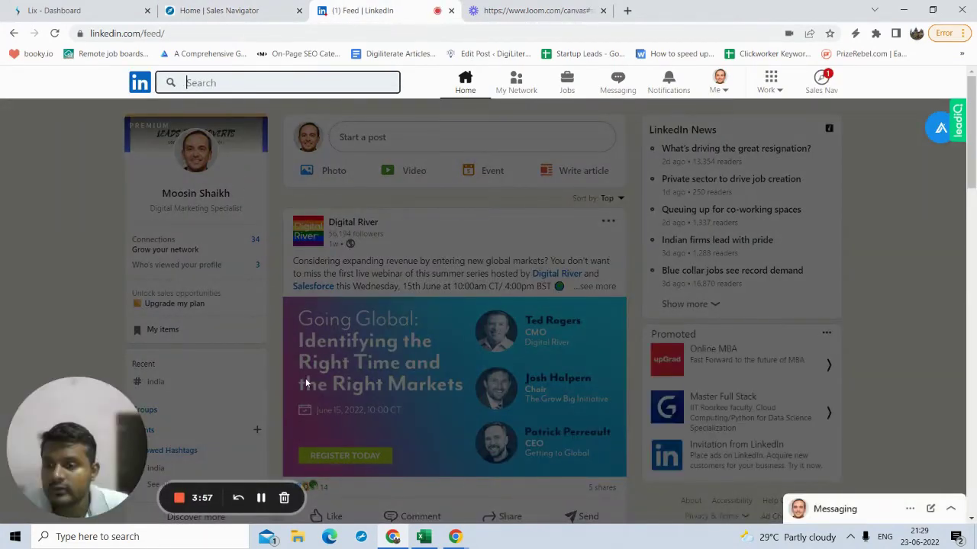
left_click(232, 86)
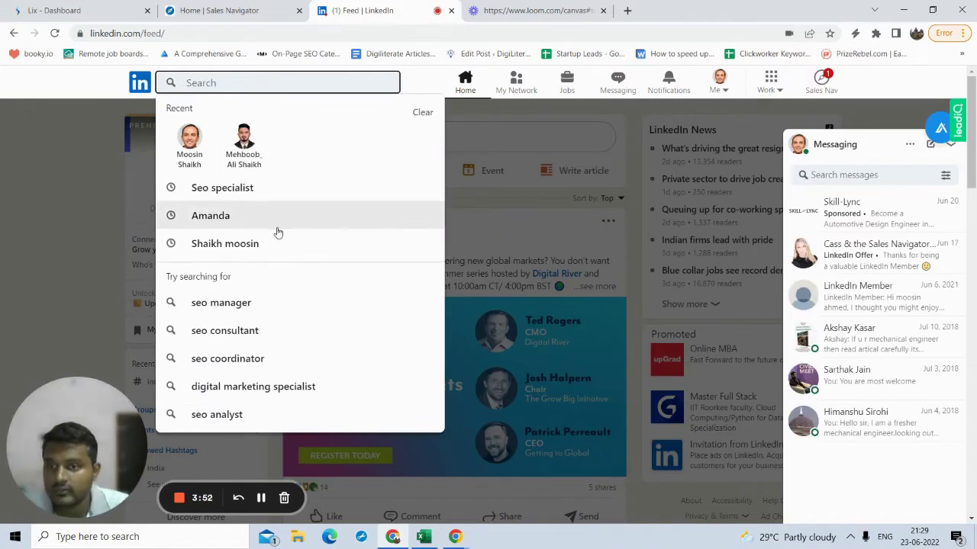
left_click(229, 189)
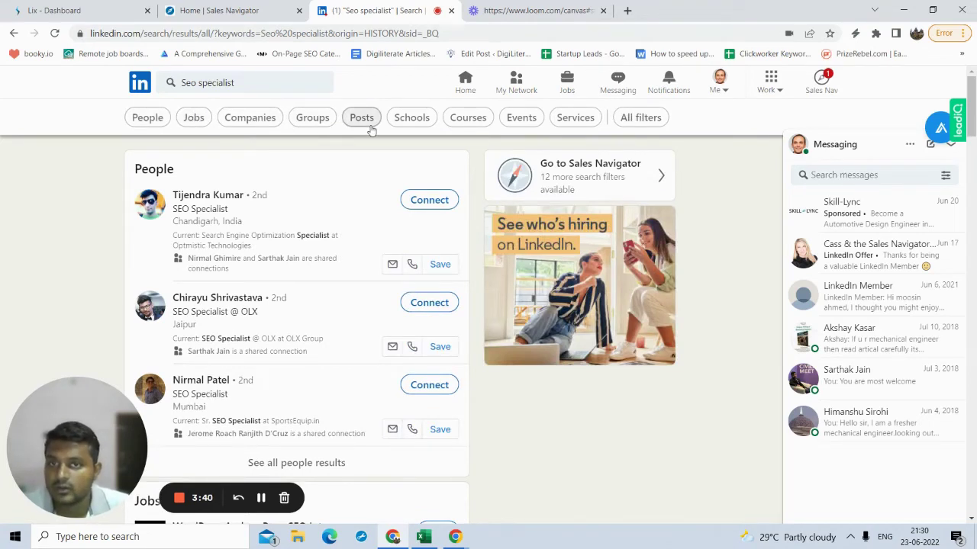
Filter the results to Jobs, showing 796 seo specialist listings in India
left_click(194, 119)
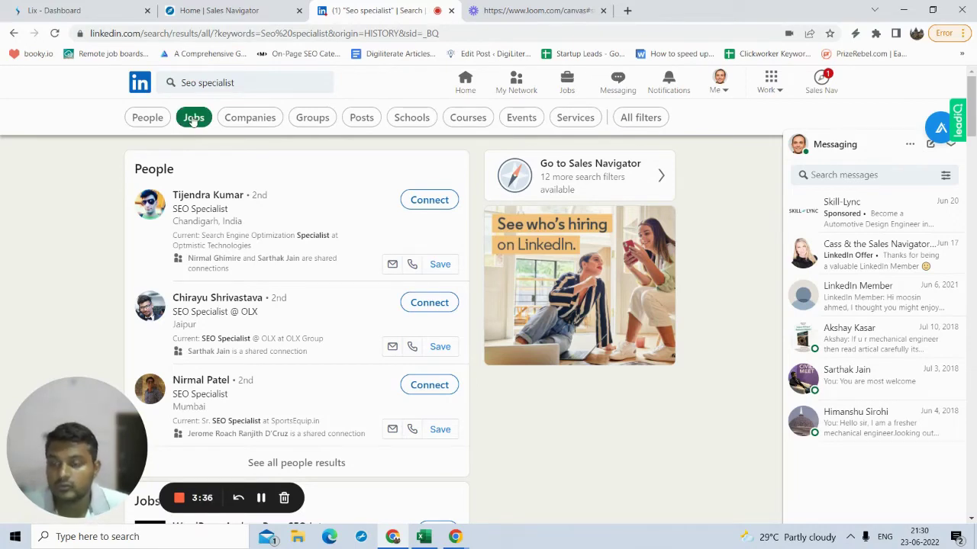
left_click(194, 122)
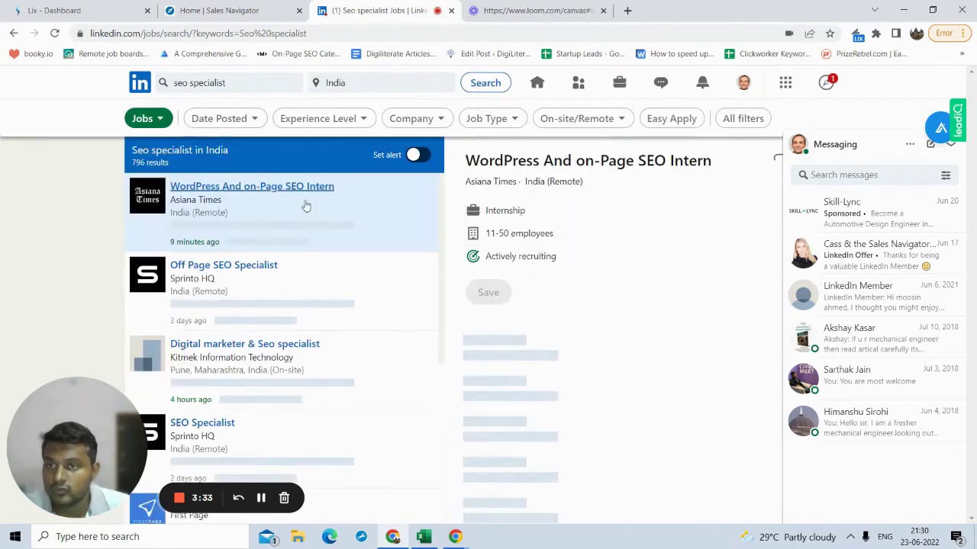
scroll(272, 326, "down", 3)
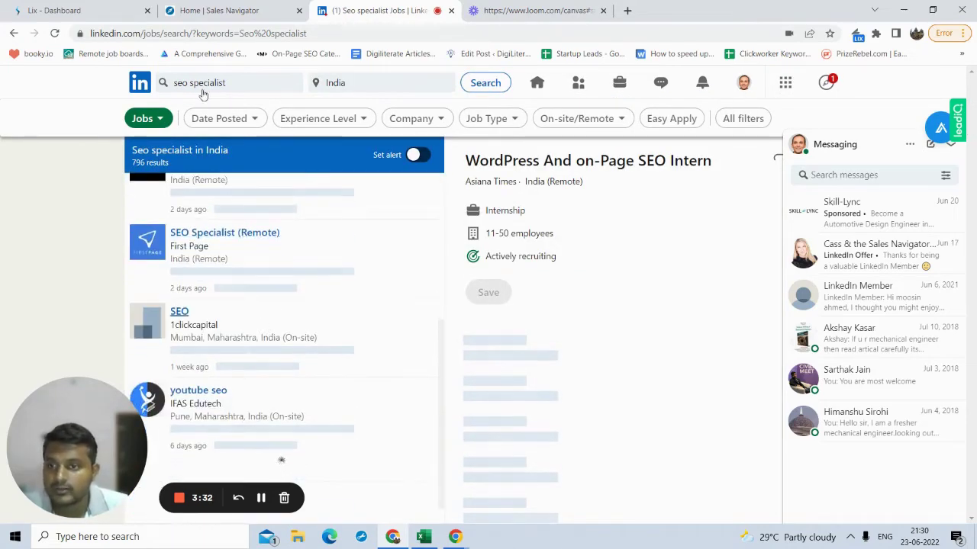
scroll(270, 312, "up", 2)
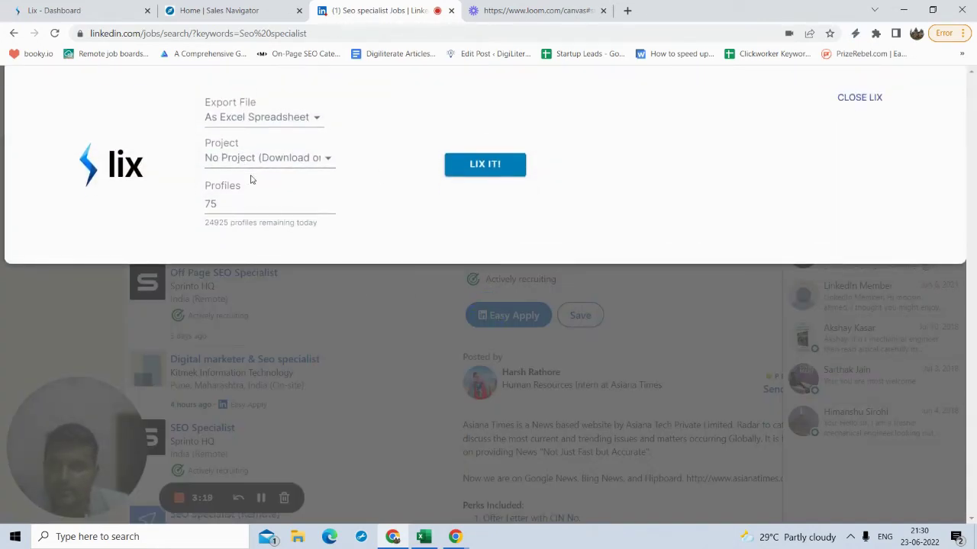
Change the Lix Profiles count from 75 to 5 and start the Excel export of job results
left_click(240, 201)
double_click(240, 202)
type("5")
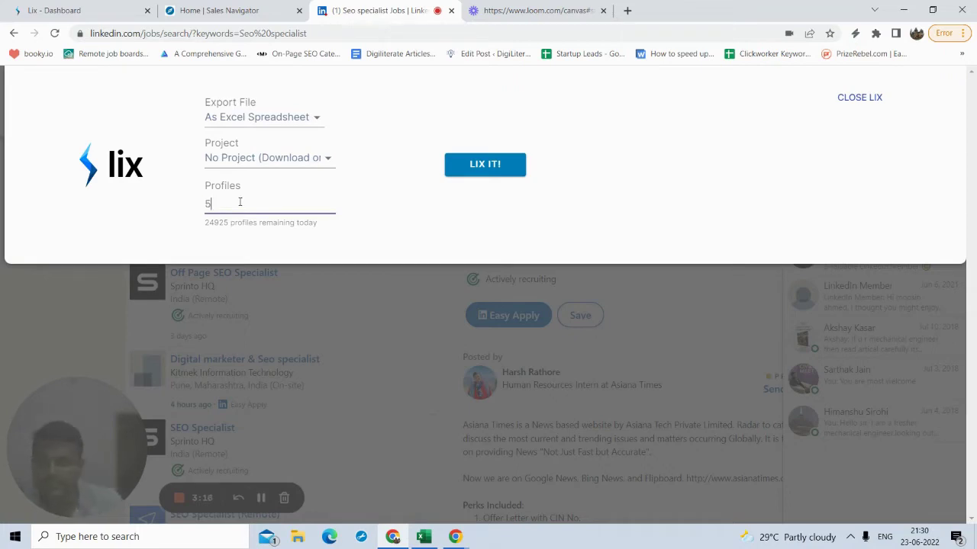
left_click(458, 168)
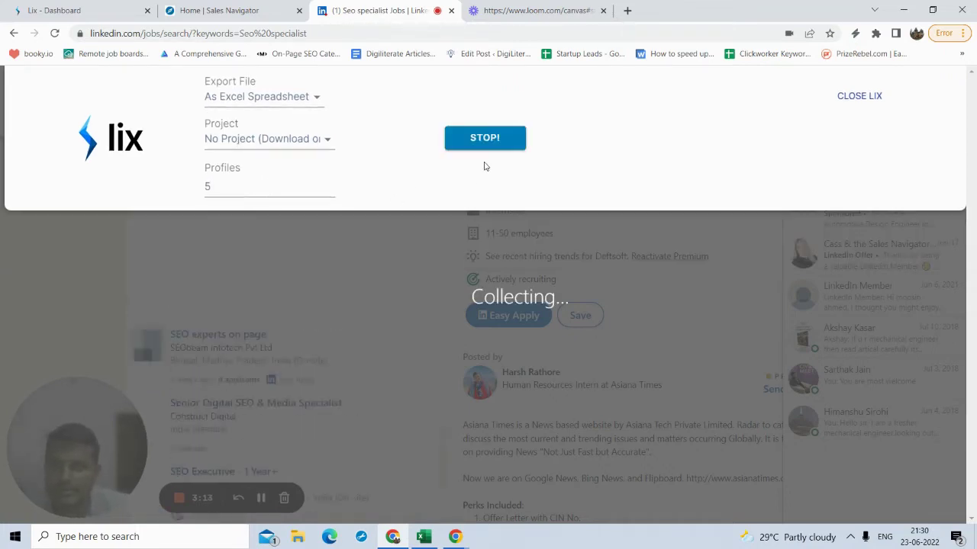